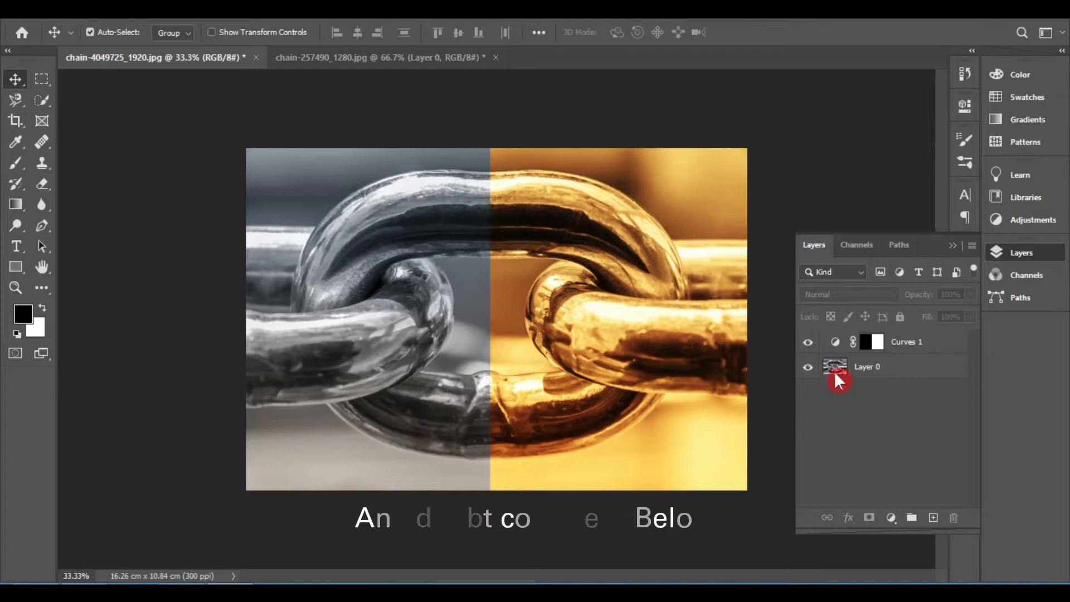
- Hide and show the Curves 1 layer to compare the gold effect with the original chain
click(810, 349)
click(810, 348)
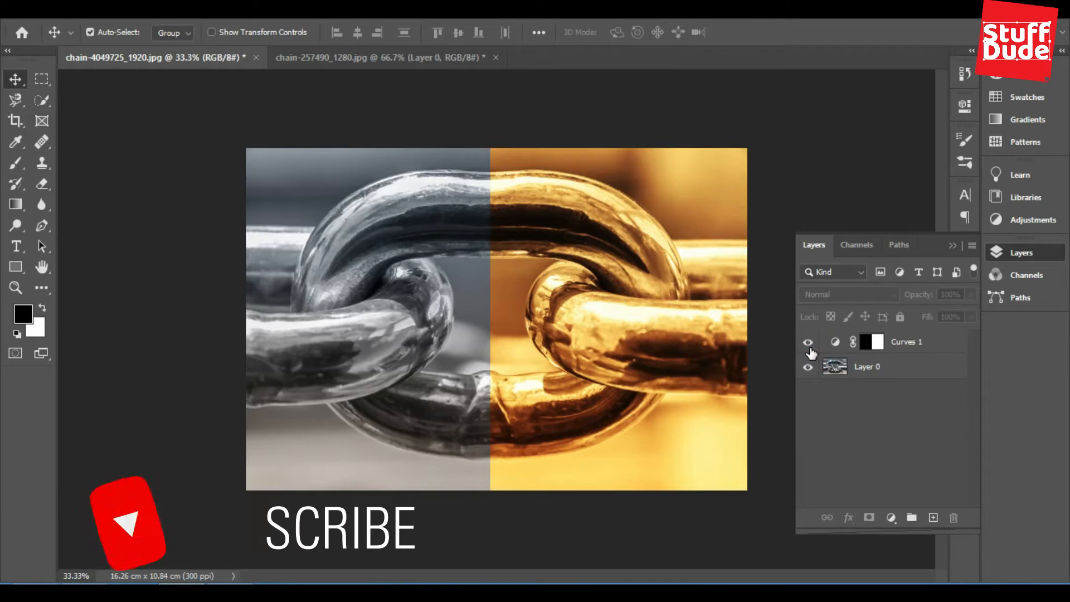
- Switch to chain-257490_1280.jpg and set the Pen tool to Path mode with Exclude Overlapping Shapes
click(311, 53)
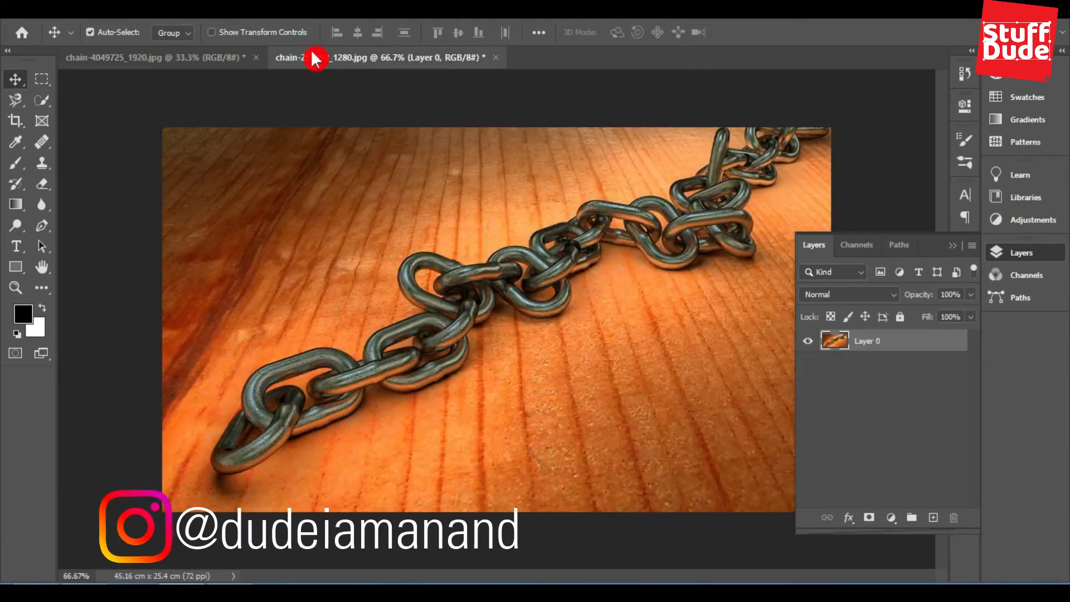
click(45, 225)
click(89, 226)
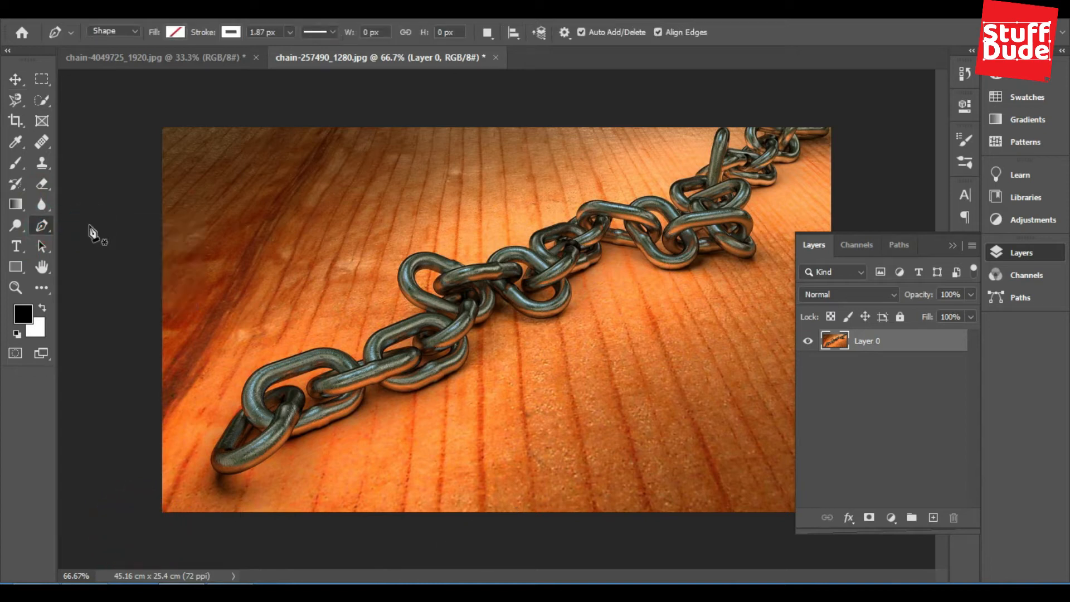
click(127, 27)
click(127, 51)
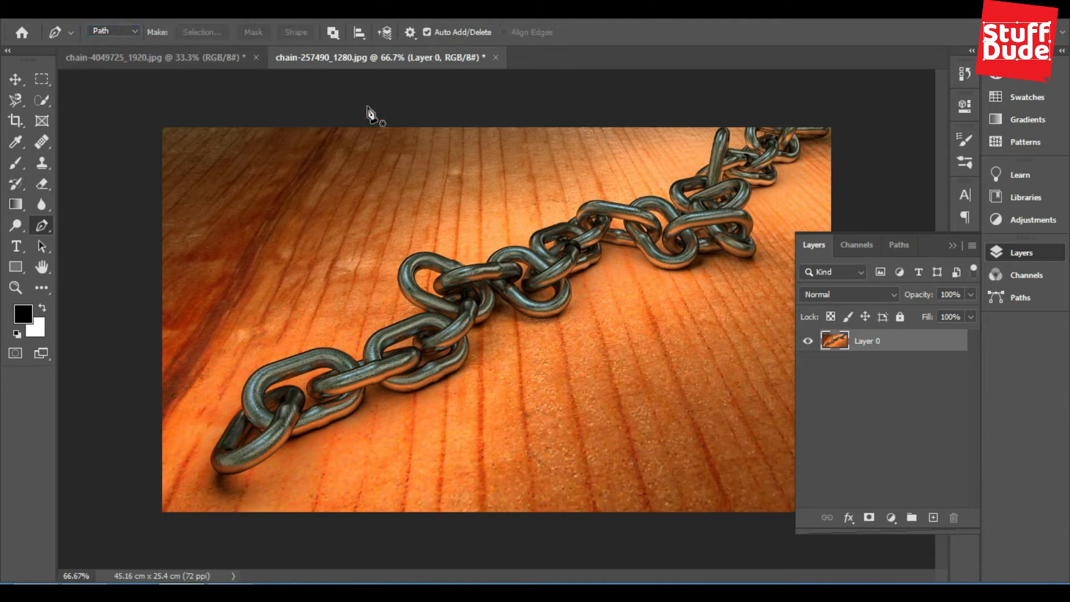
click(340, 33)
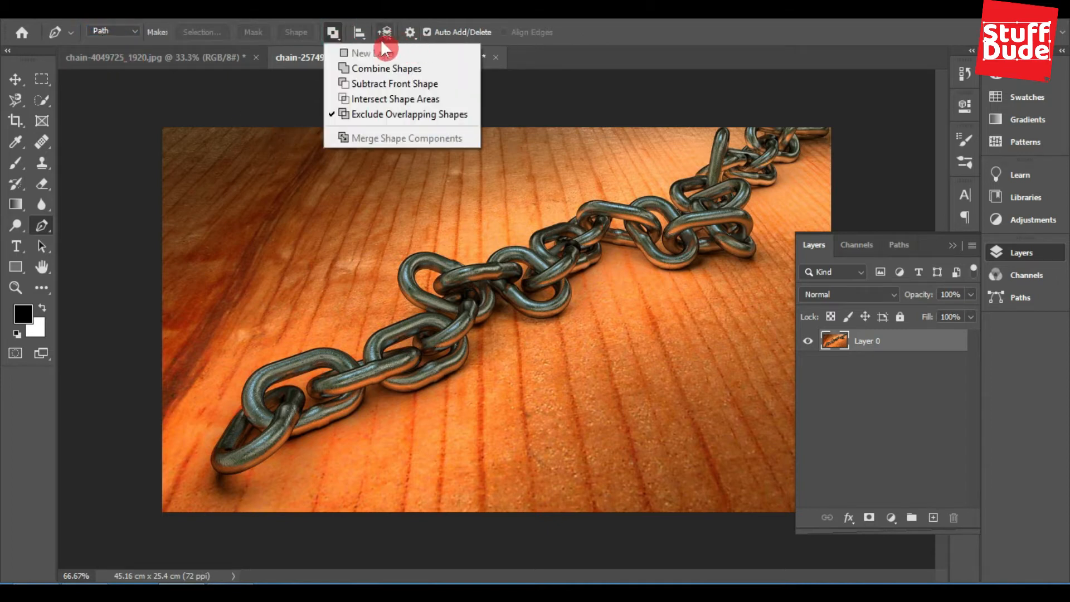
click(411, 116)
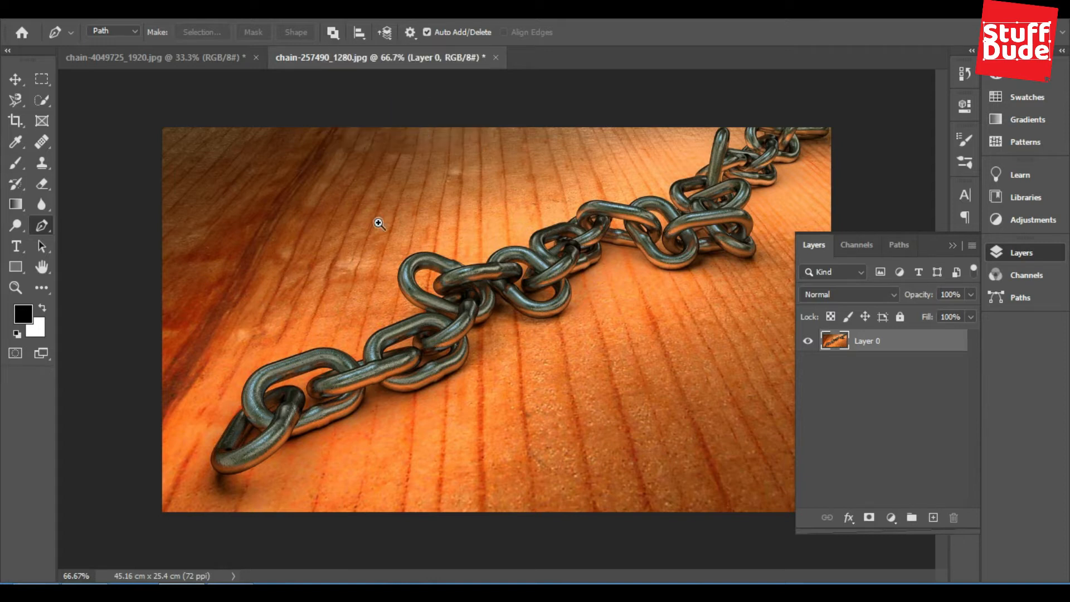
- Start a pen path around the upright link in the chain's middle, tracing its lower edge and rounded left end
drag(392, 229, 478, 270)
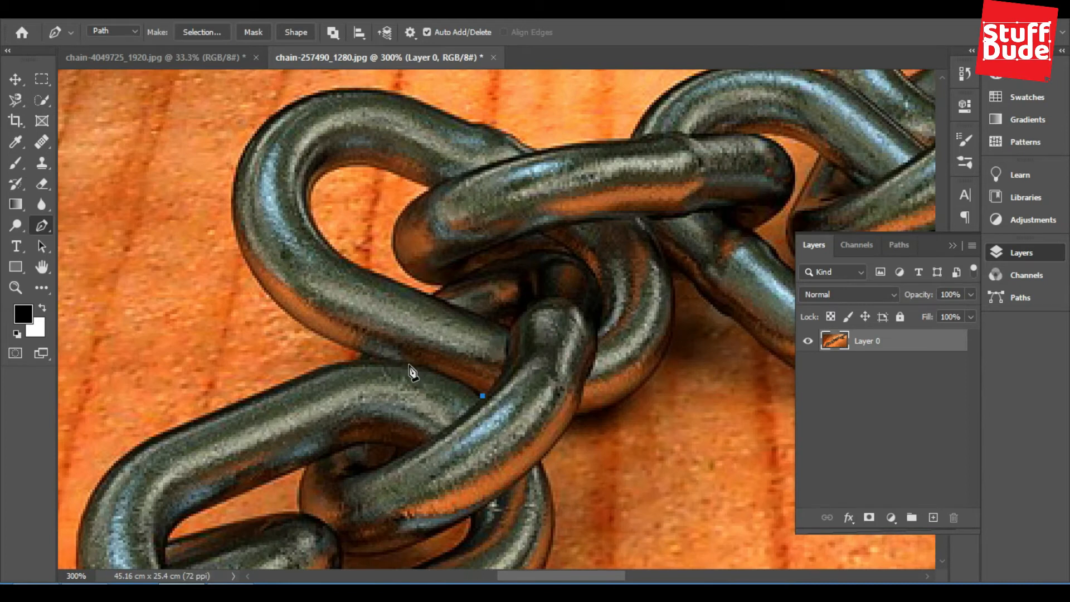
drag(409, 365, 378, 363)
drag(297, 322, 264, 297)
drag(230, 179, 238, 174)
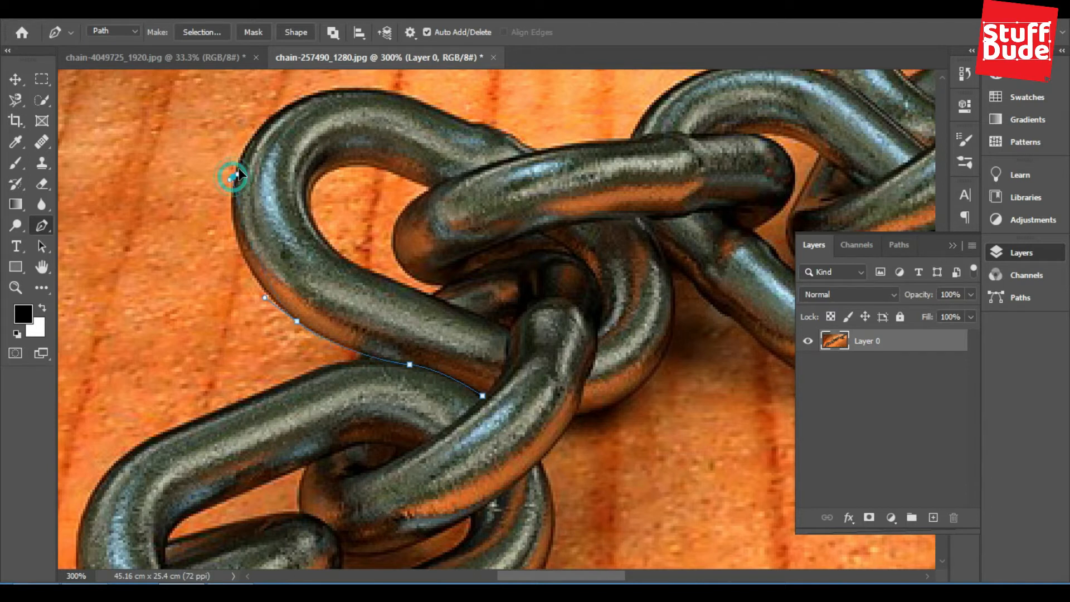
drag(259, 136, 250, 128)
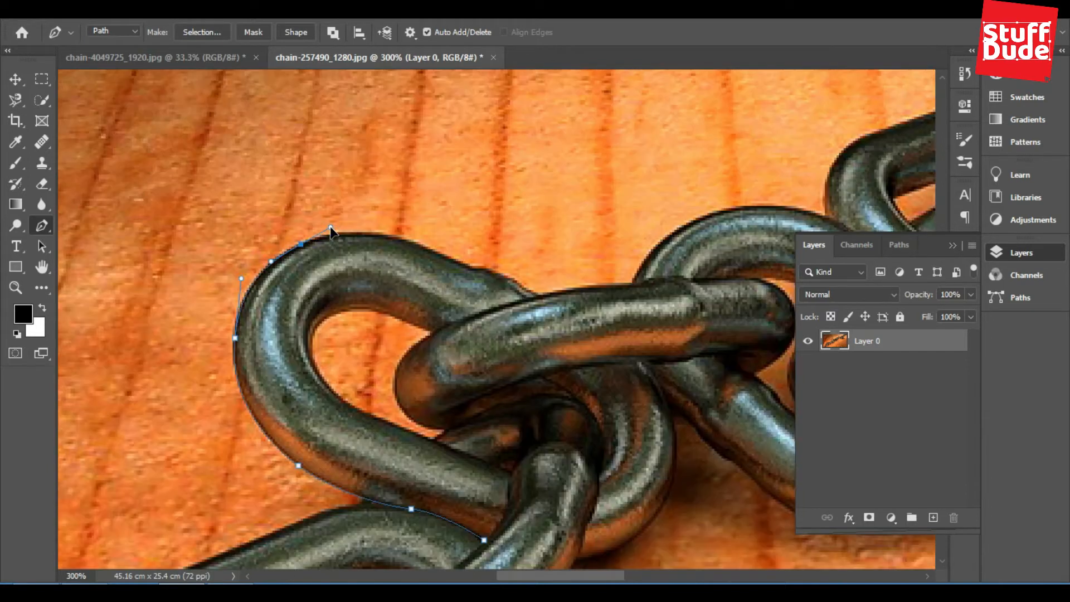
- Continue the path along the link's top outer edge to where the overlapping link crosses it
key(ctrl+plus)
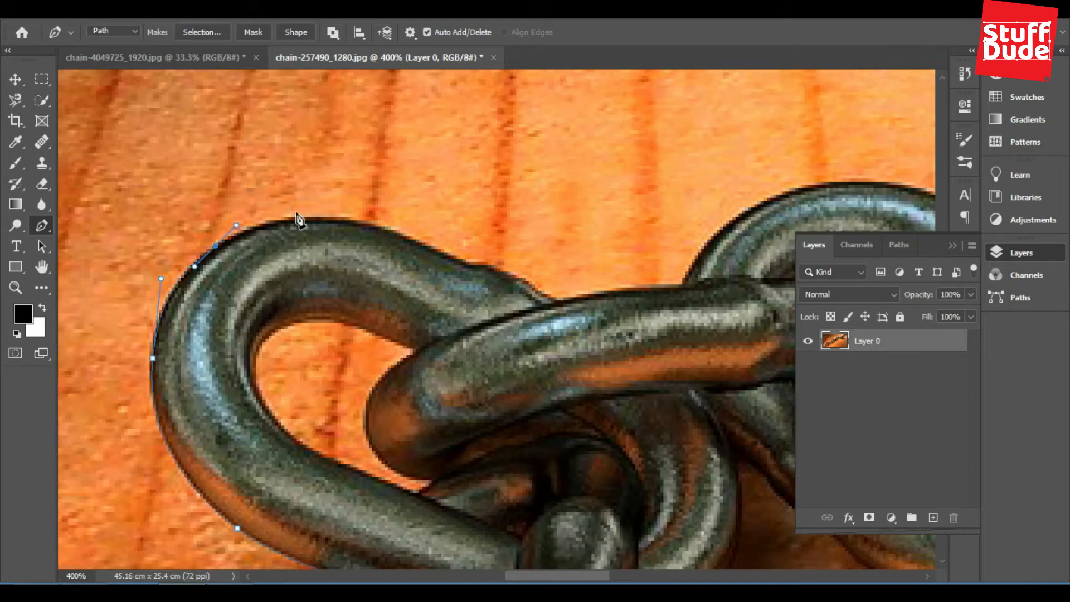
drag(347, 221, 404, 231)
click(475, 266)
drag(503, 275, 518, 282)
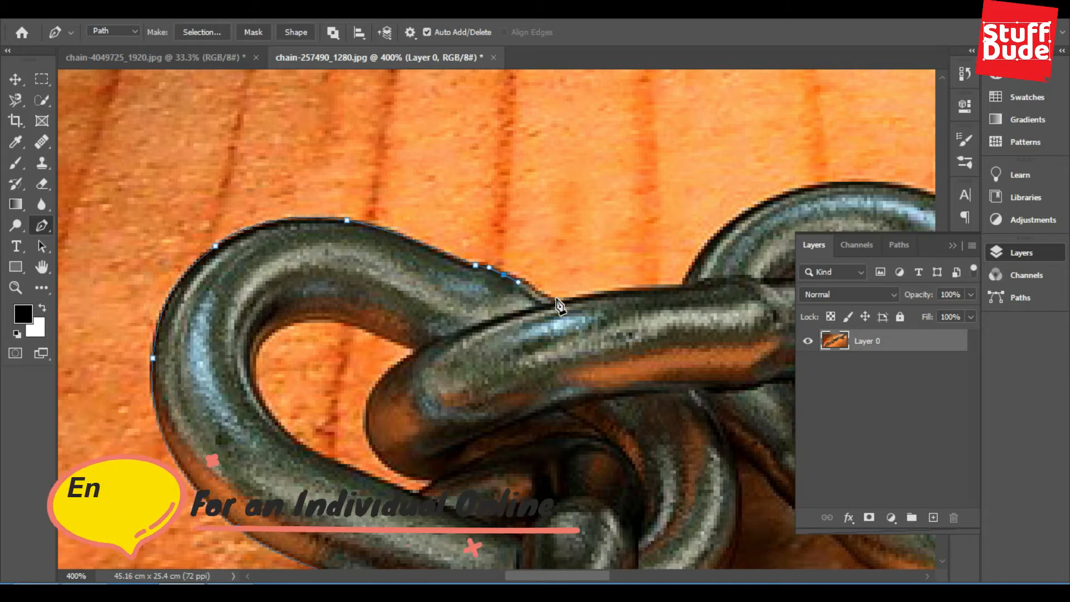
key(ctrl+z)
drag(528, 284, 548, 287)
- Trace the link's inner opening and the edge behind the lower link, closing the path at its starting anchor
drag(452, 182, 434, 193)
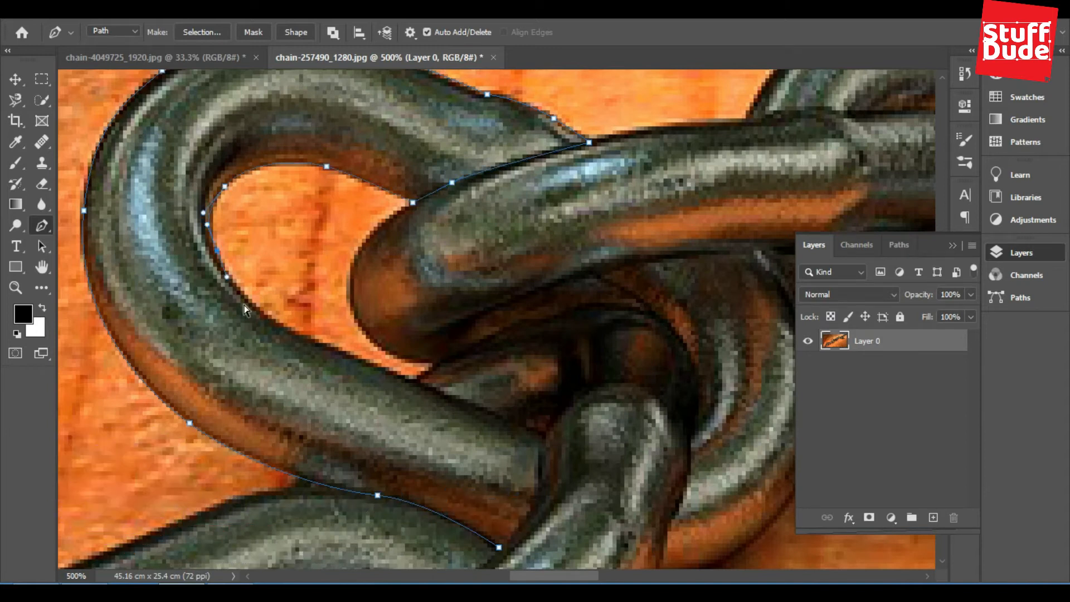
drag(217, 259, 226, 274)
drag(267, 318, 285, 333)
click(349, 355)
drag(416, 384, 422, 383)
drag(564, 425, 505, 347)
click(491, 361)
drag(495, 404, 491, 416)
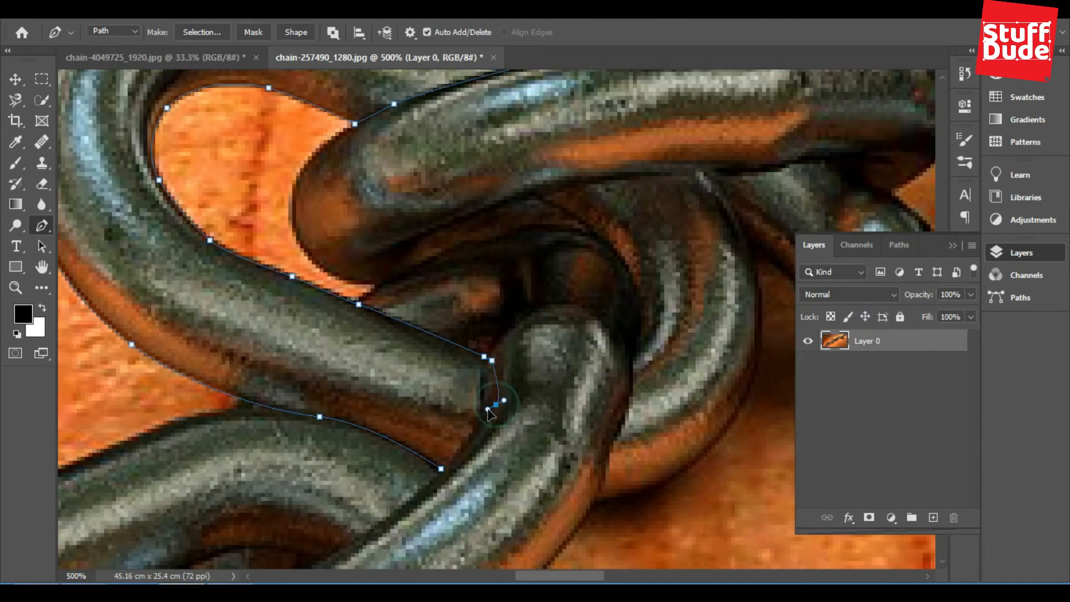
click(440, 469)
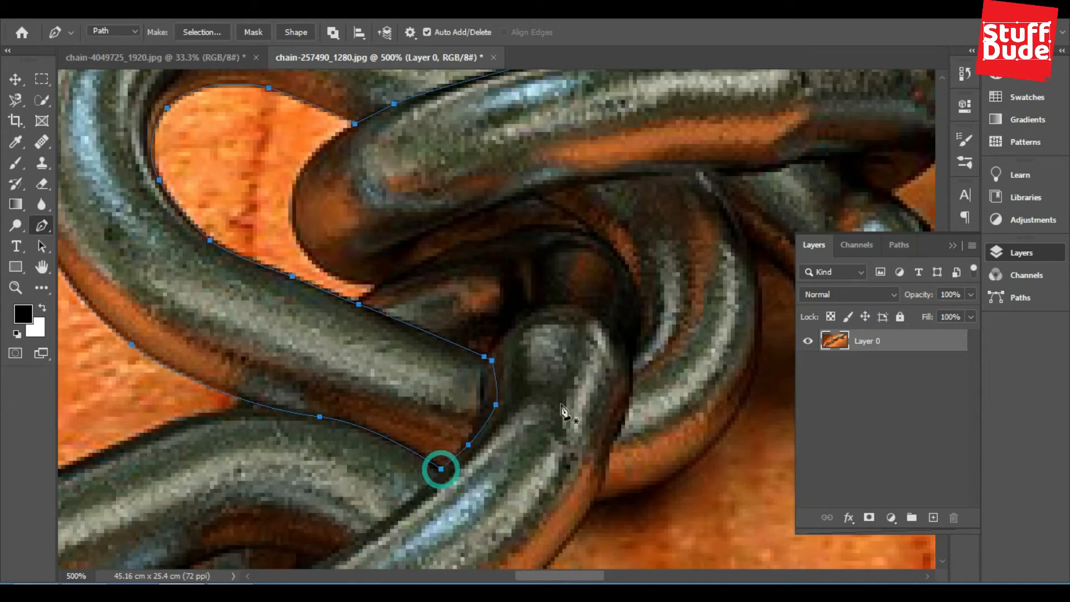
- Start a second subpath around the same link's visible right end, tracing its upper and outer curved edge
drag(604, 232, 502, 279)
click(438, 236)
drag(533, 216, 569, 220)
click(604, 211)
drag(651, 300, 658, 332)
drag(610, 455, 553, 314)
drag(603, 263, 598, 290)
drag(509, 380, 460, 401)
- Trace the inner edge of the link's right end and close the second subpath
click(438, 403)
click(449, 348)
click(469, 291)
click(469, 263)
click(476, 255)
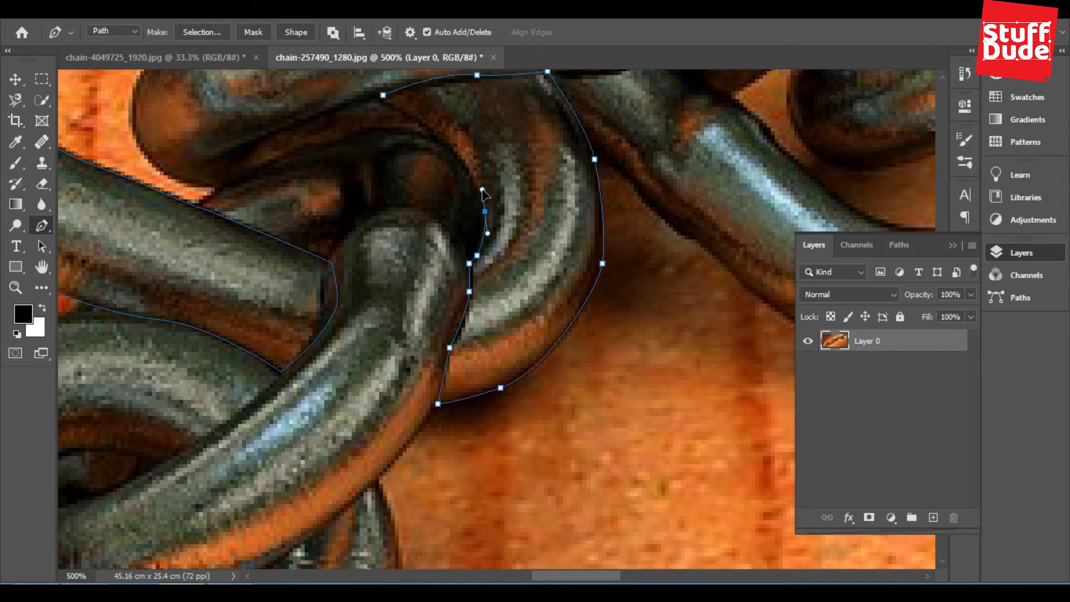
drag(469, 171, 453, 146)
click(382, 99)
- Convert the work path into a new anti-aliased selection with a feather radius of 0 pixels
key(ctrl+minus)
key(ctrl+minus)
key(ctrl+minus)
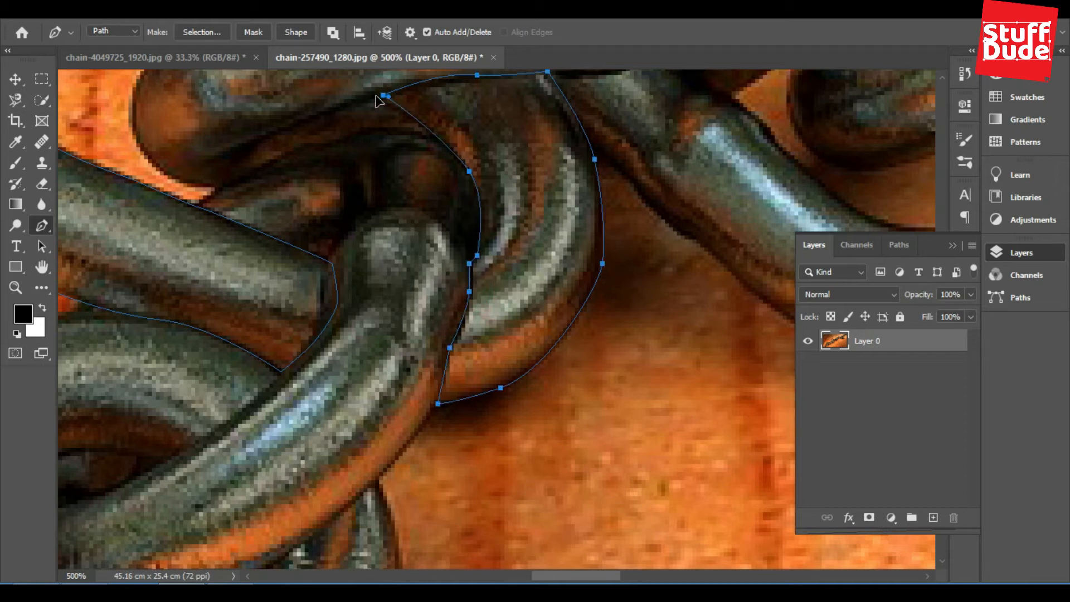
click(898, 246)
click(896, 356)
click(875, 270)
right_click(875, 273)
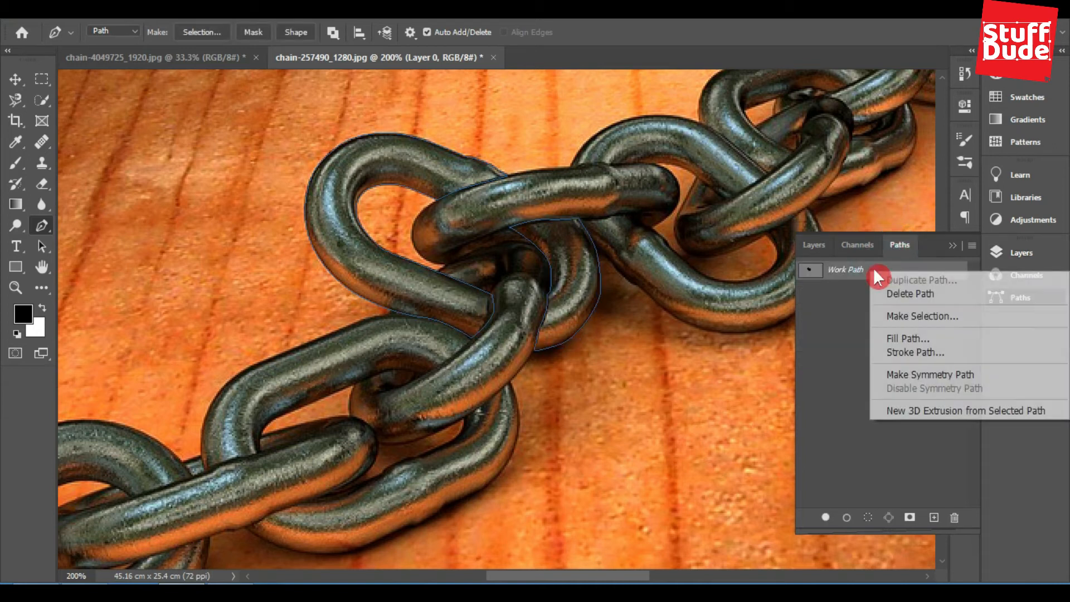
click(917, 314)
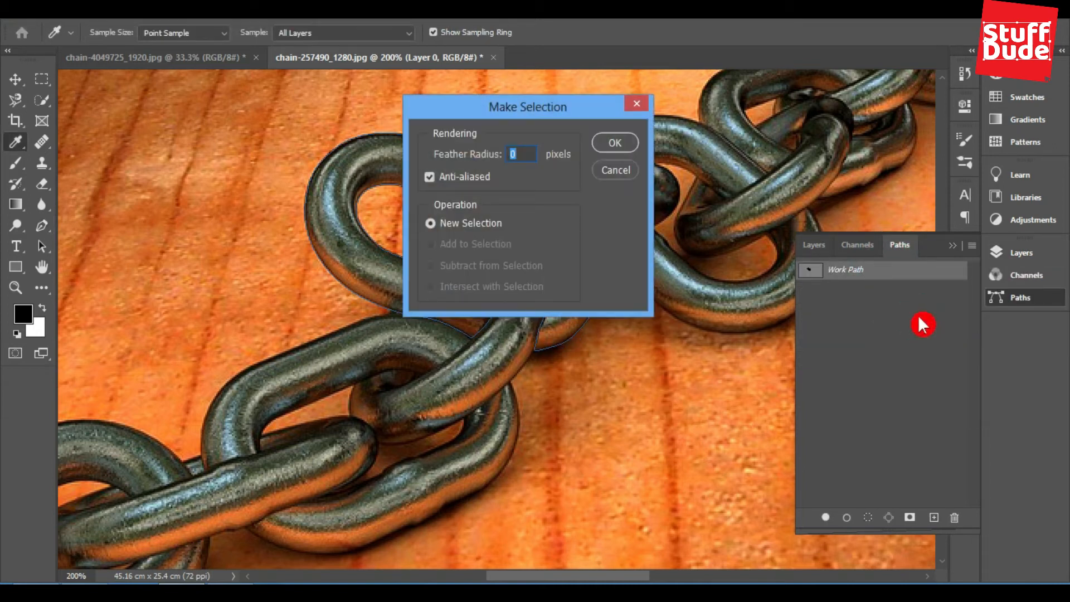
key(Return)
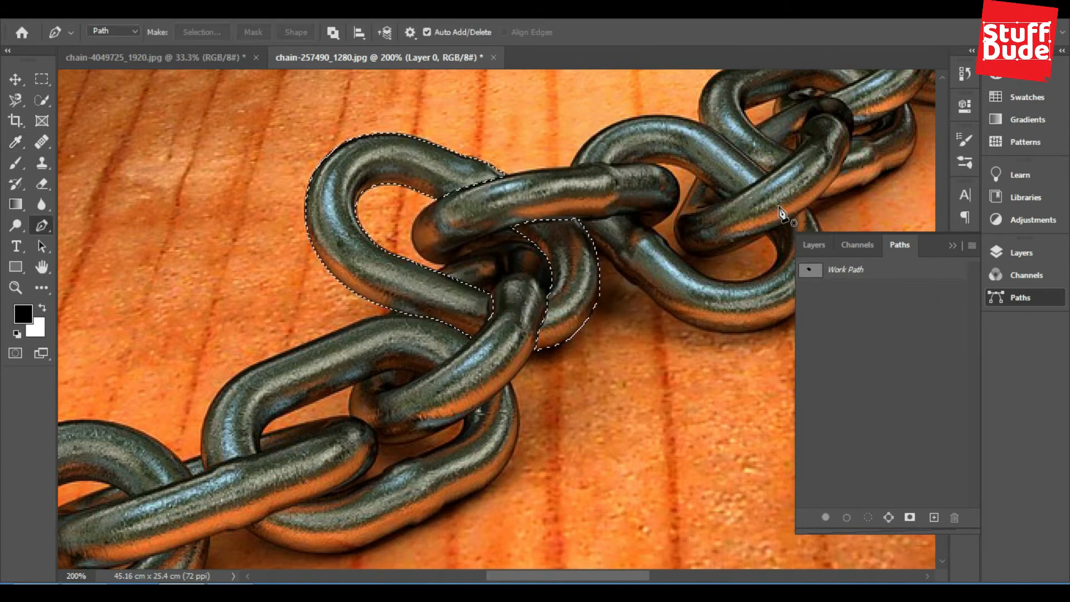
- Add a Curves adjustment layer masked to the selected link
click(812, 246)
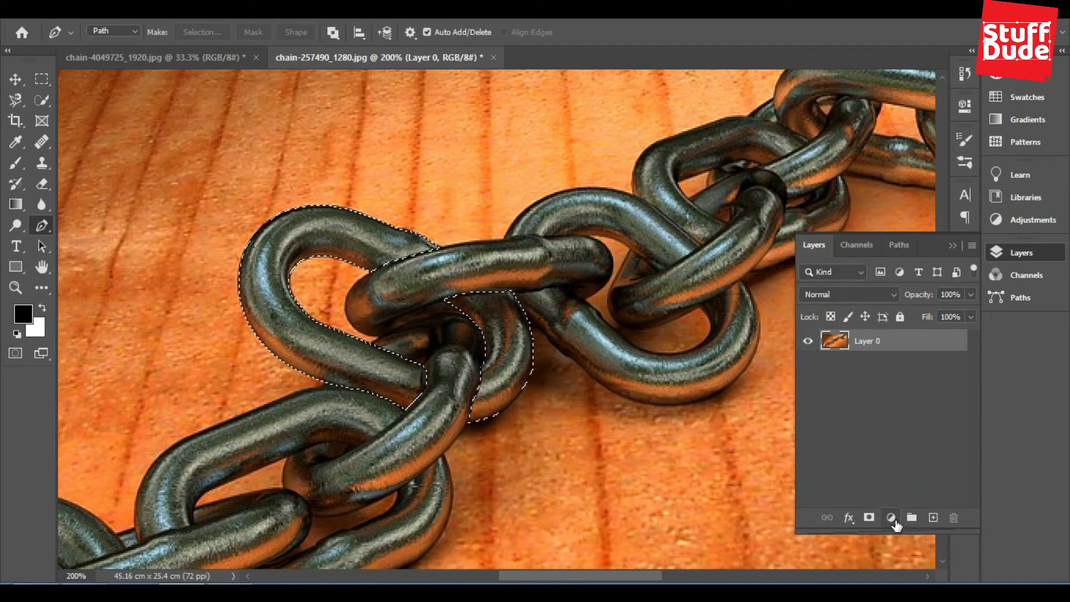
click(892, 519)
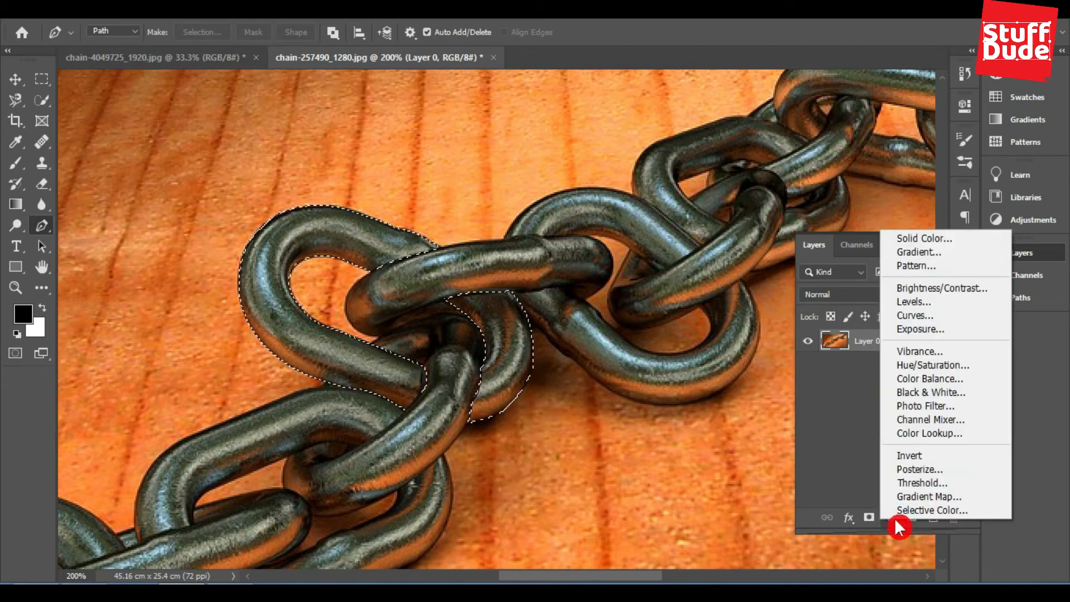
click(931, 318)
- Raise the Red channel curve strongly in the shadows and add a second point in the highlights to shape it
click(804, 175)
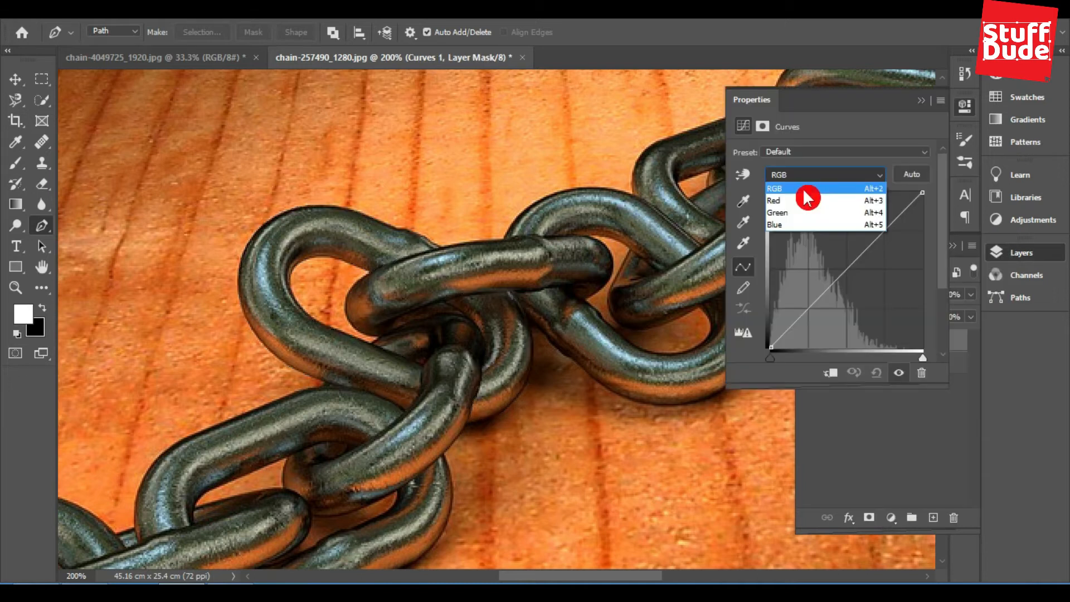
click(804, 201)
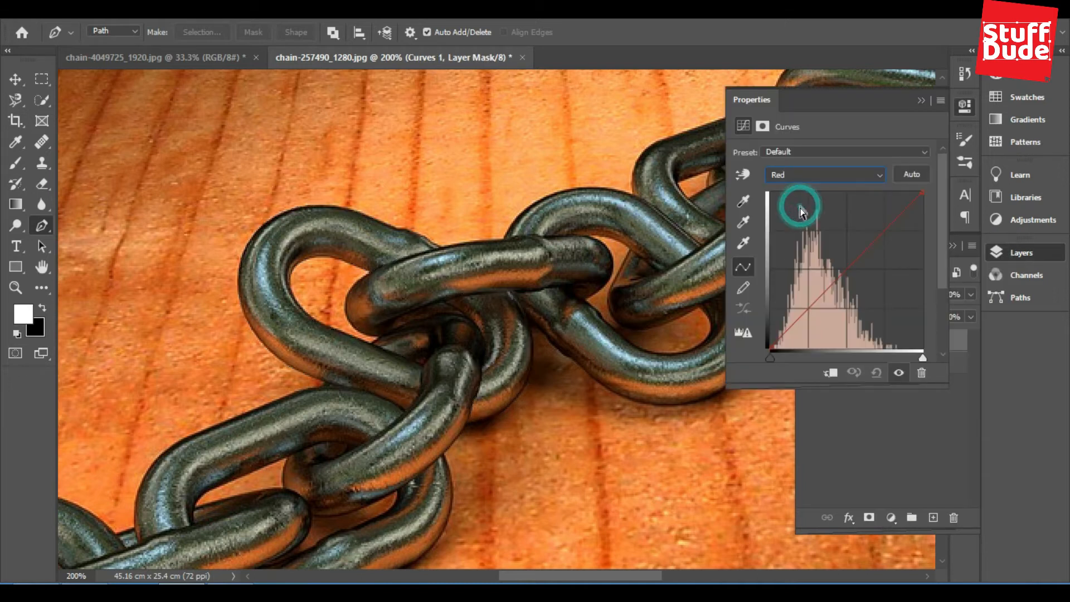
drag(822, 297, 794, 288)
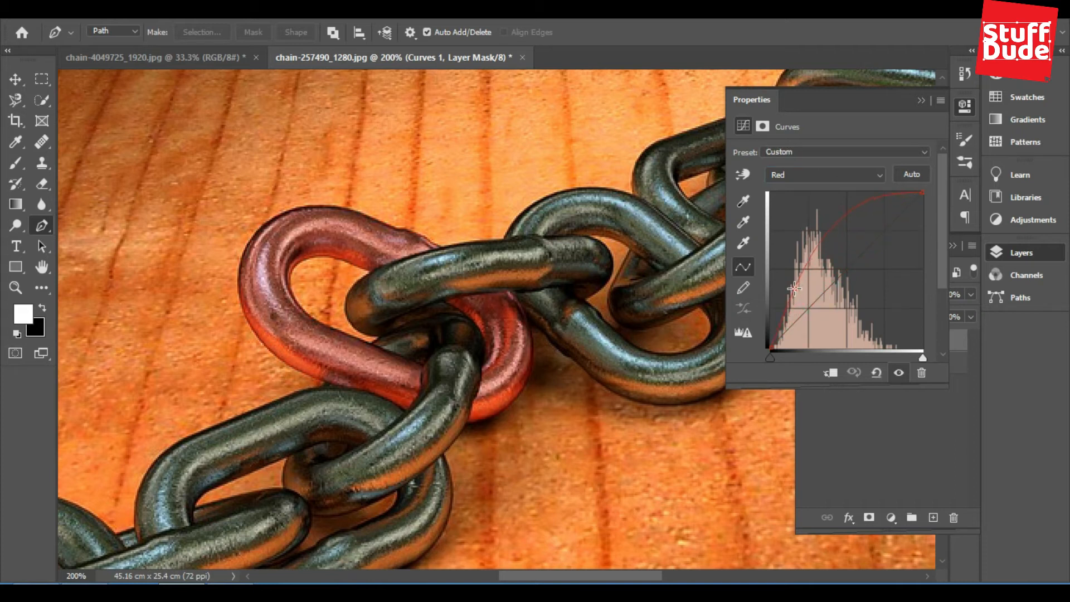
click(847, 216)
click(855, 221)
- Raise the Green channel curve in the shadows to turn the red link yellow
click(807, 174)
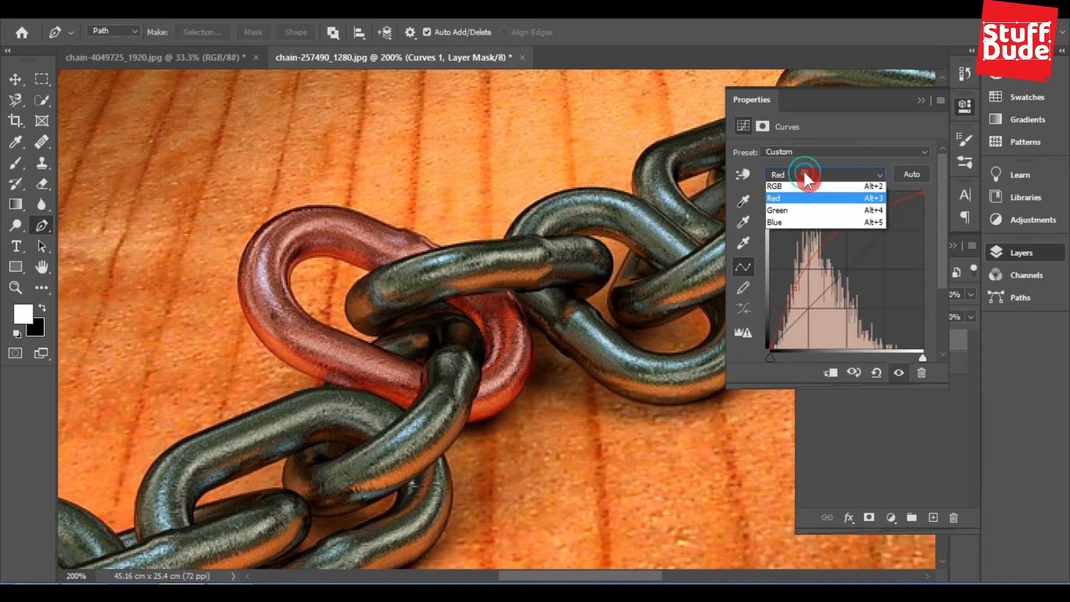
click(805, 214)
drag(811, 307, 796, 294)
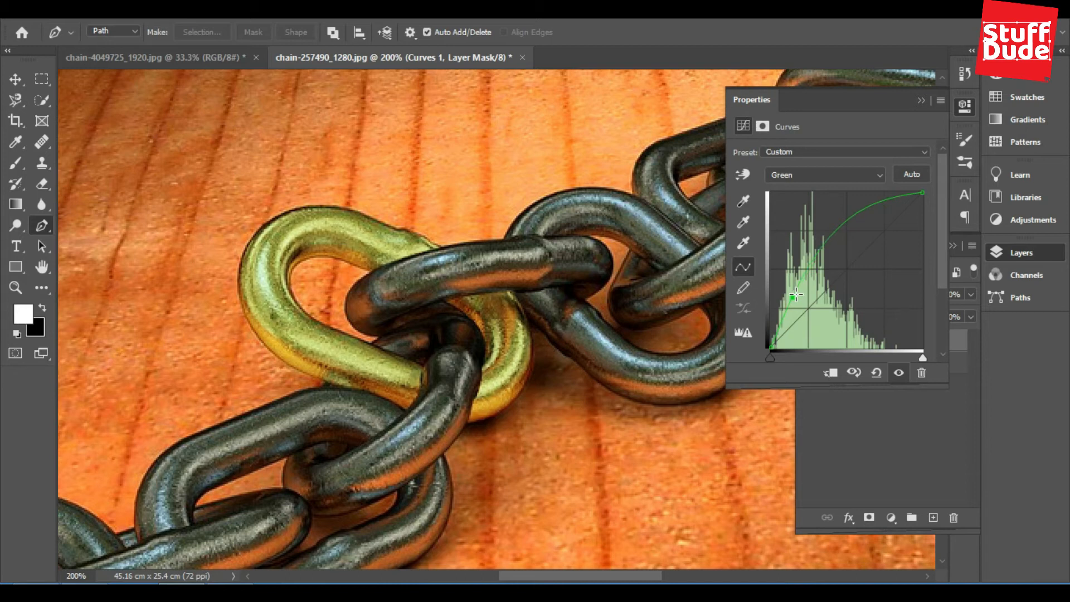
- Pull the midpoint of the composite RGB curve down to darken the link and add contrast
click(833, 172)
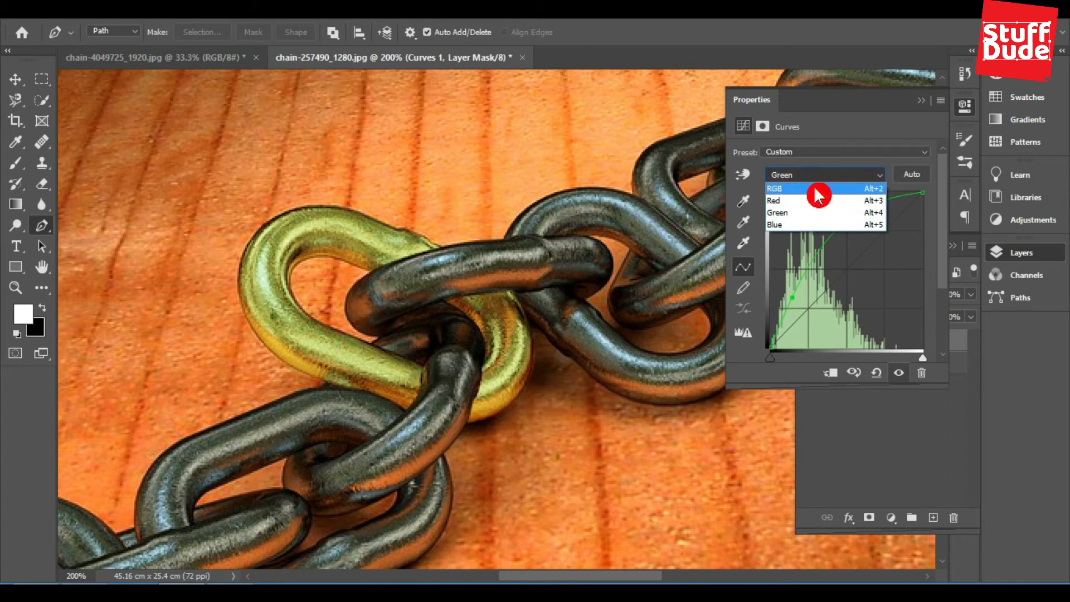
click(817, 190)
drag(838, 284, 841, 304)
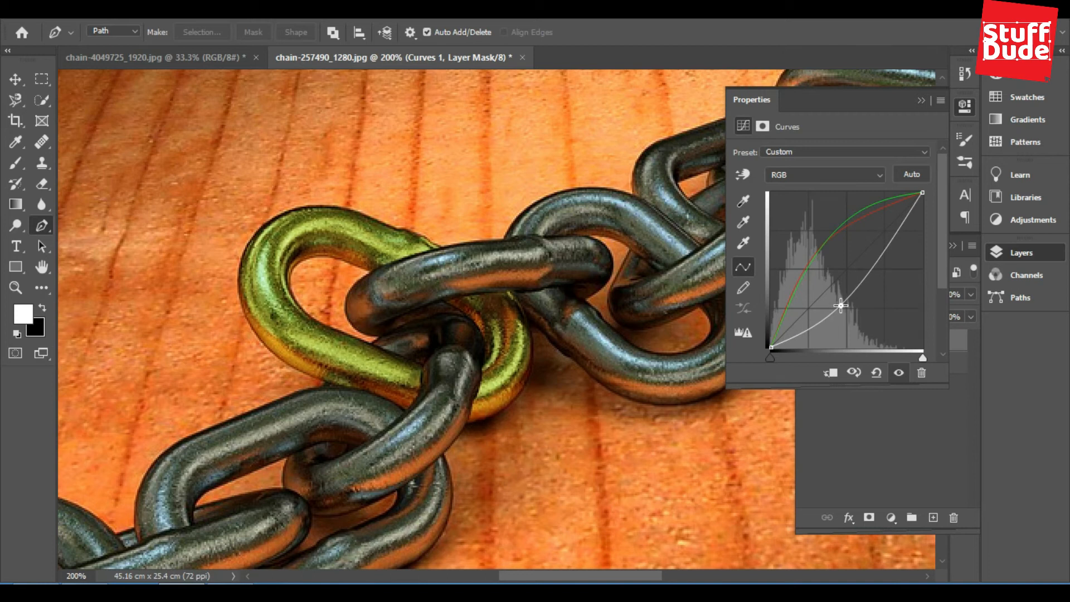
- Return to the Red channel and raise its lower curve point slightly to warm the link's colour
click(825, 176)
click(813, 196)
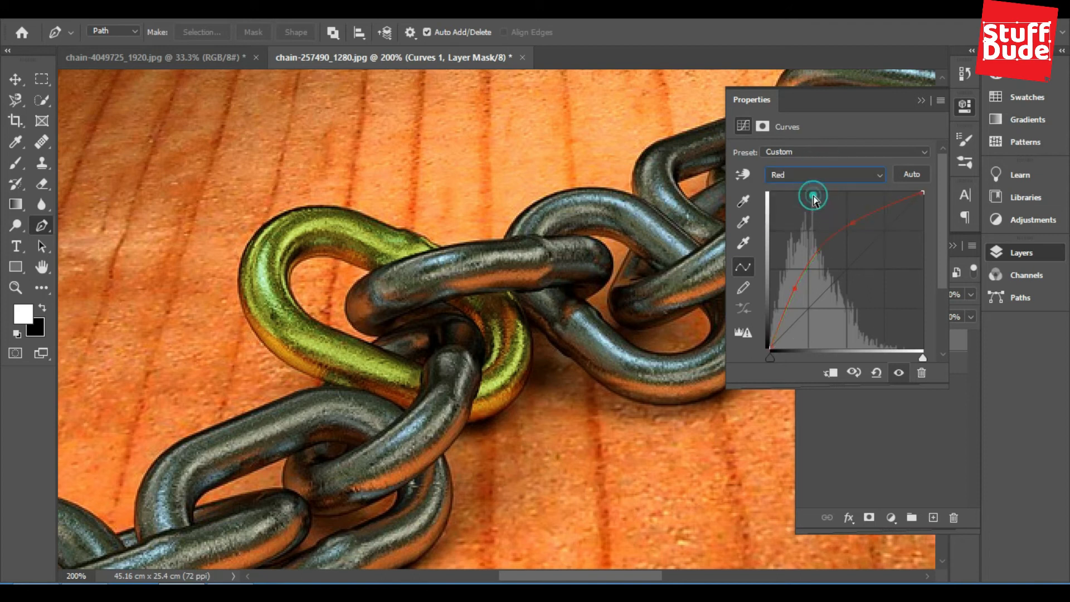
drag(797, 285, 794, 286)
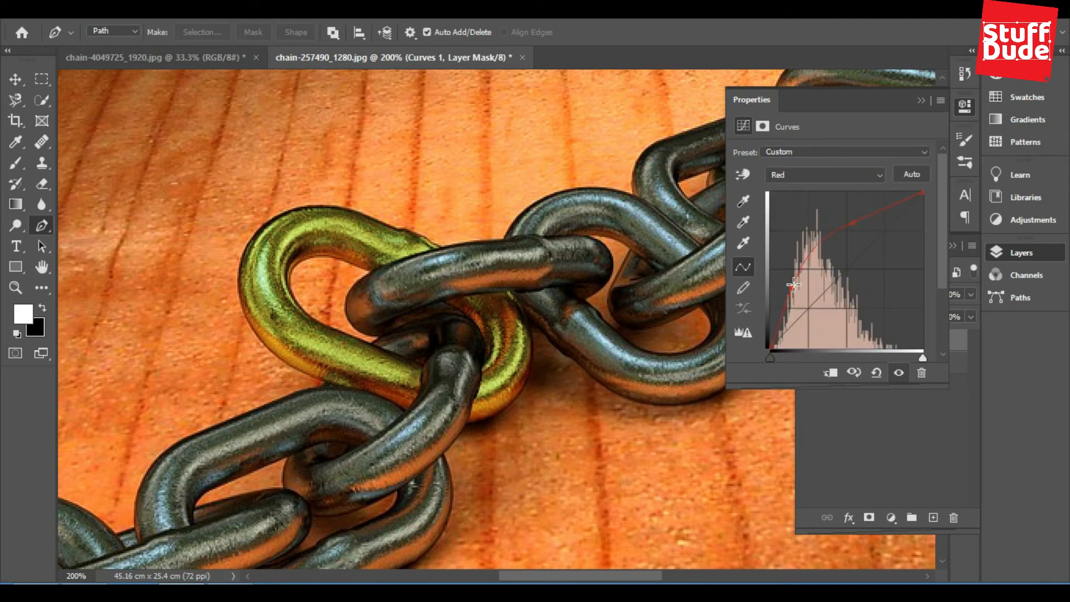
drag(793, 285, 796, 280)
click(851, 222)
- Add a midtone point to the Green channel curve and raise it to brighten the link's yellow
click(825, 174)
click(823, 211)
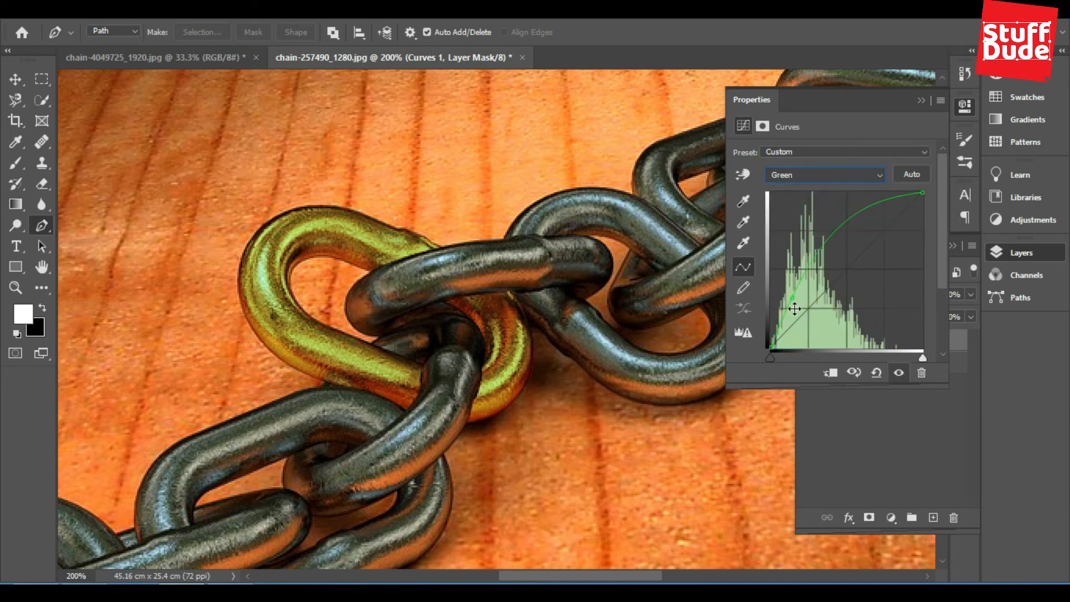
drag(809, 266, 811, 254)
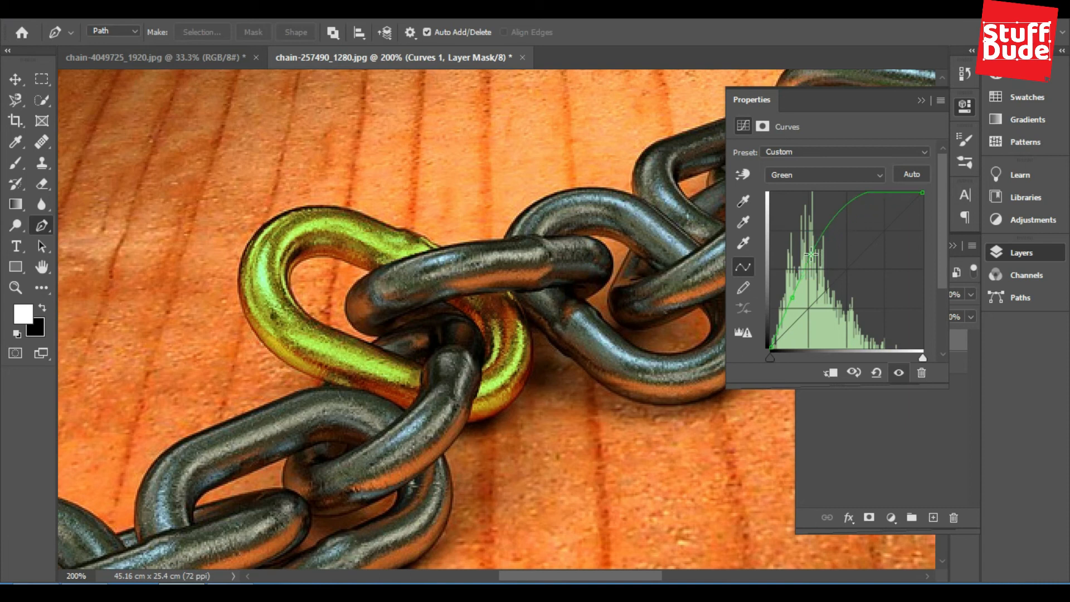
drag(812, 254, 819, 245)
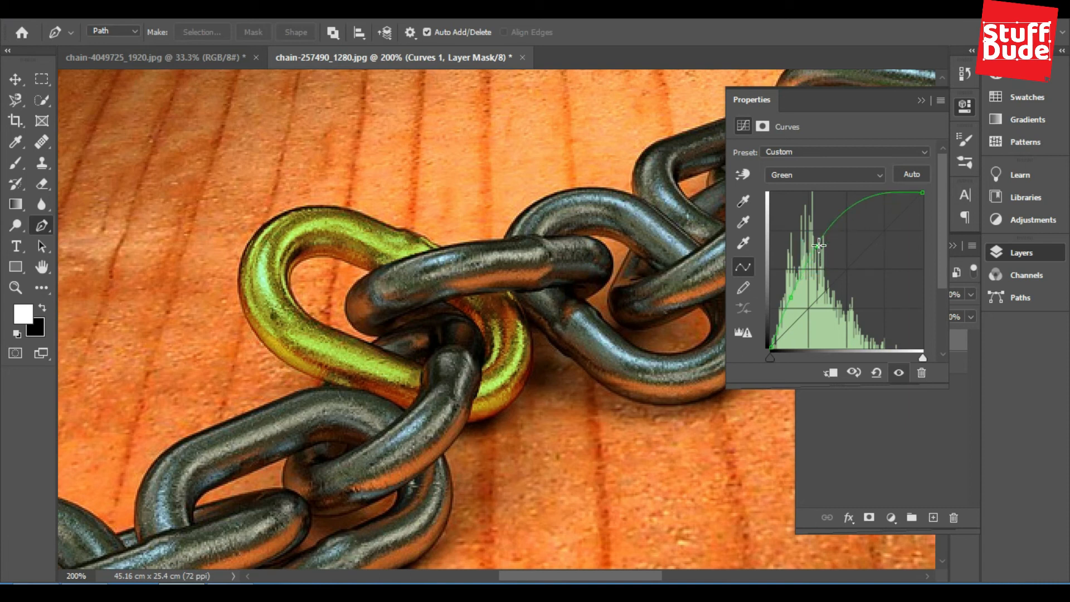
- Raise the upper point of the Red channel curve slightly to warm the link's highlights
click(793, 176)
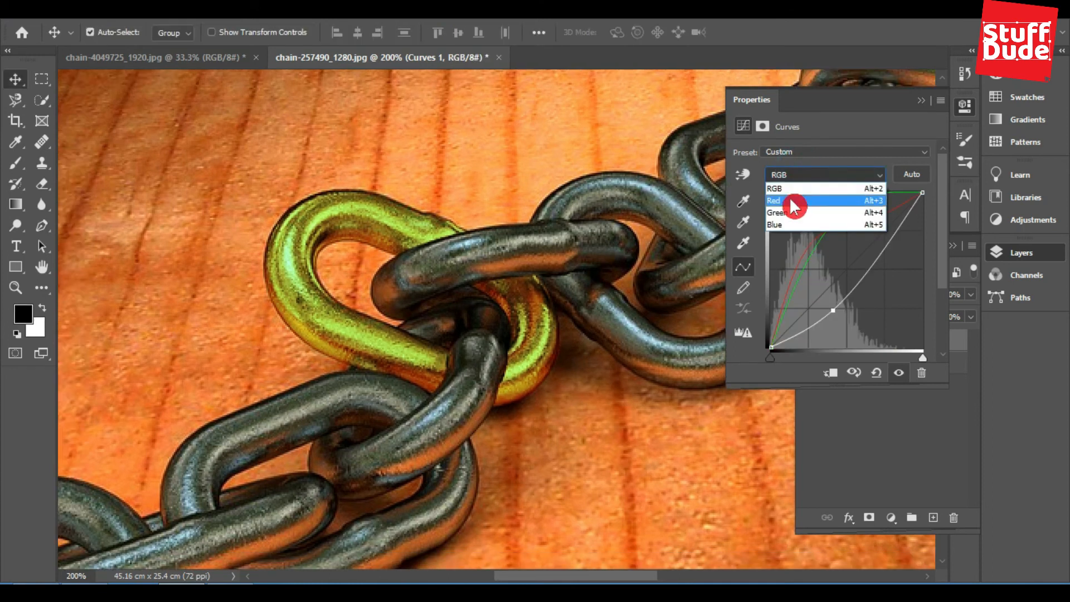
click(790, 195)
drag(856, 225, 859, 214)
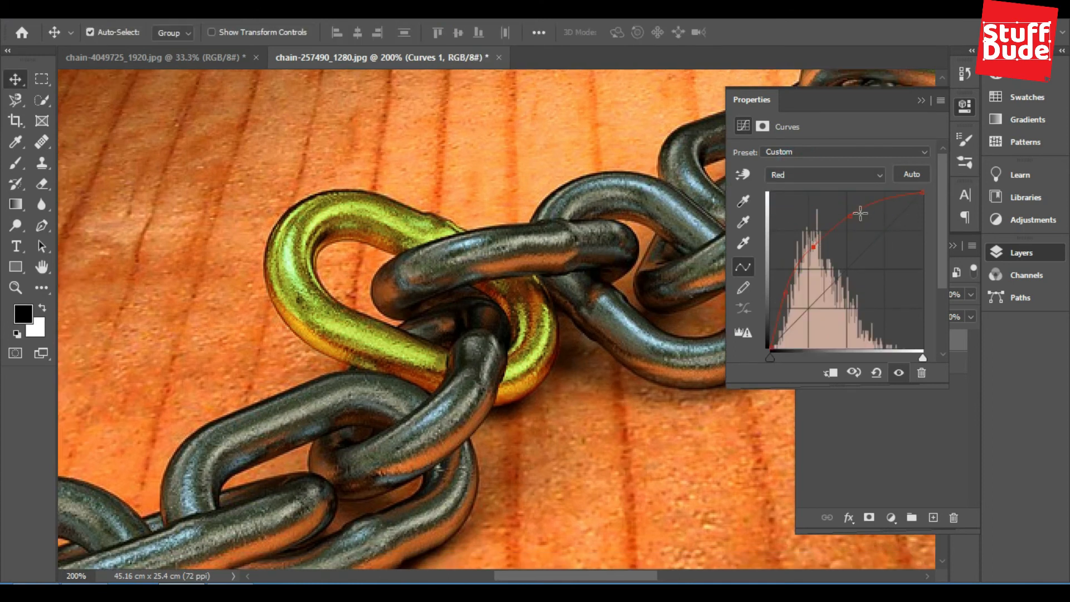
- Collapse the open panels and view the whole image to check the recoloured link
click(922, 100)
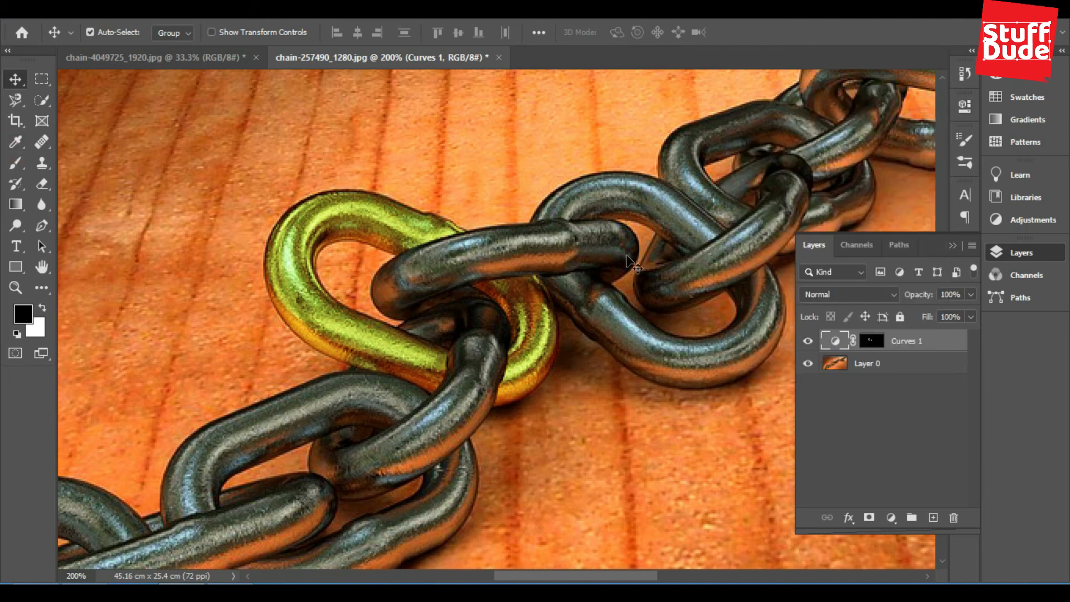
click(955, 242)
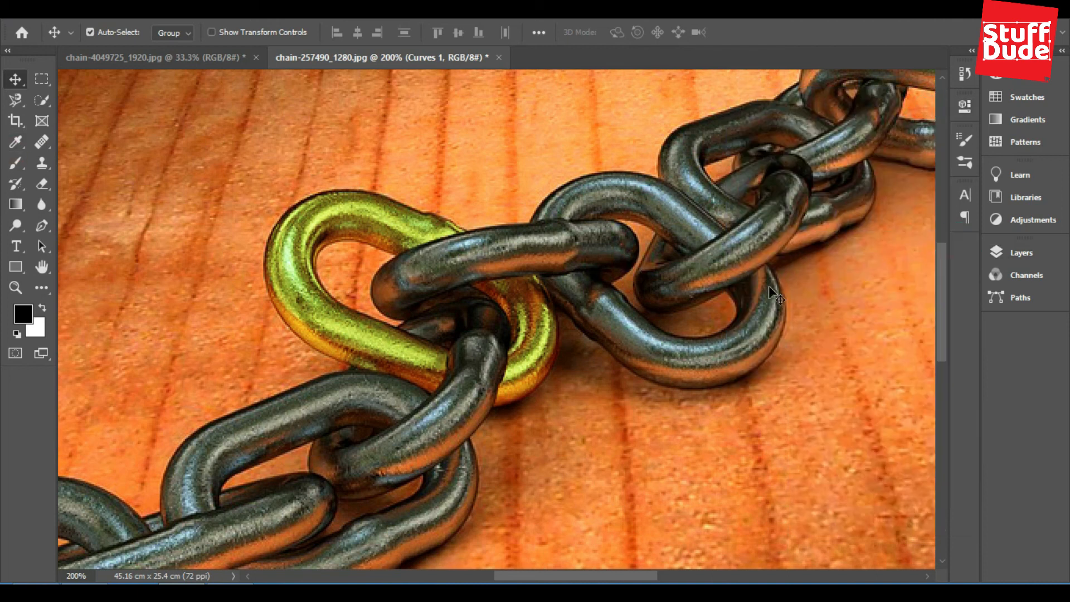
ctrl+click(500, 301)
alt+click(500, 301)
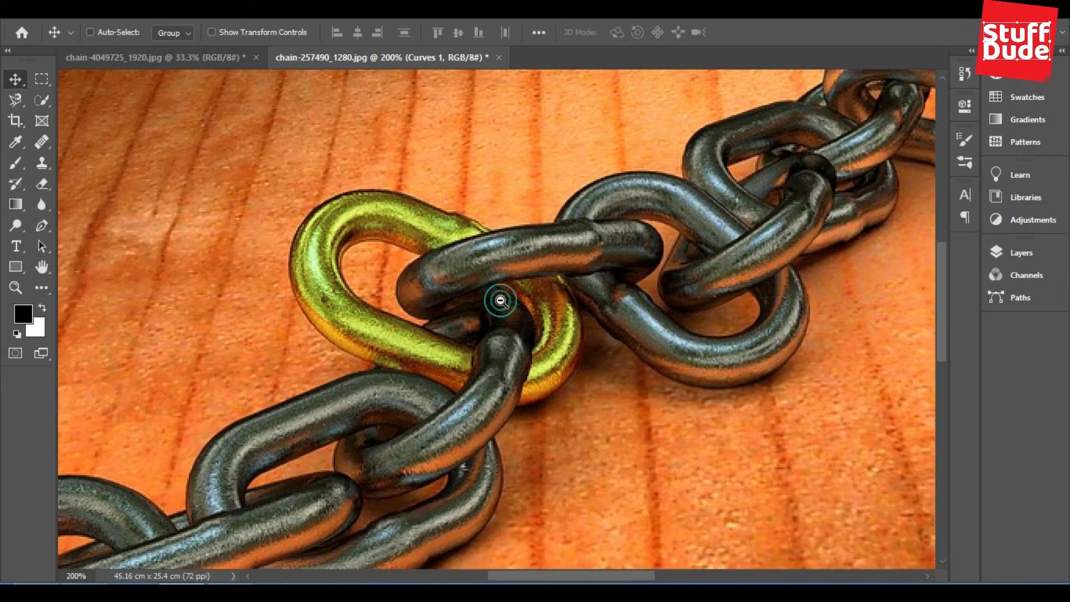
alt+click(500, 301)
alt+click(500, 301)
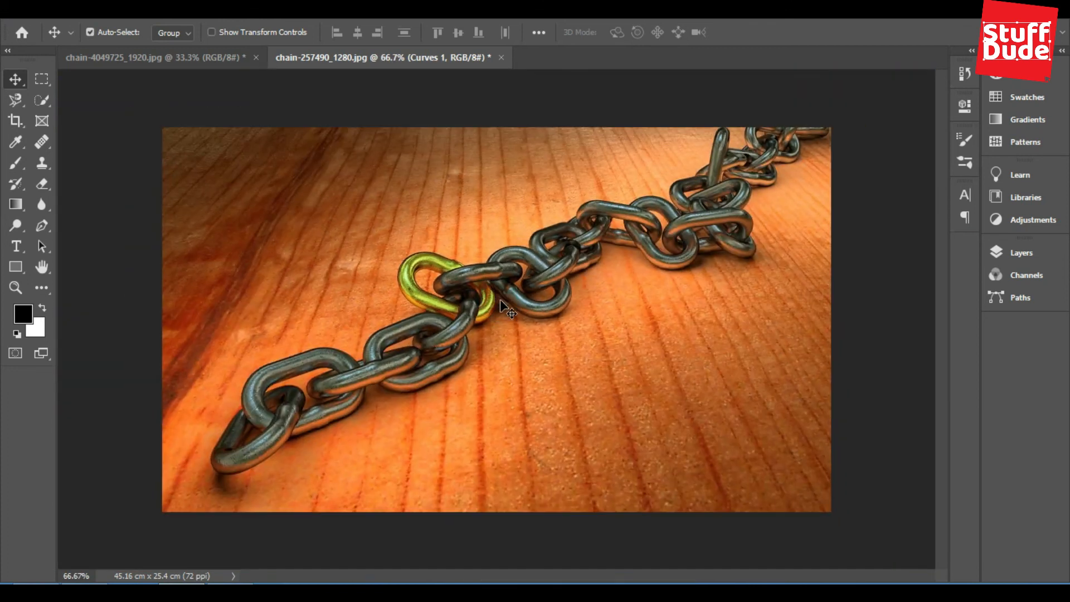